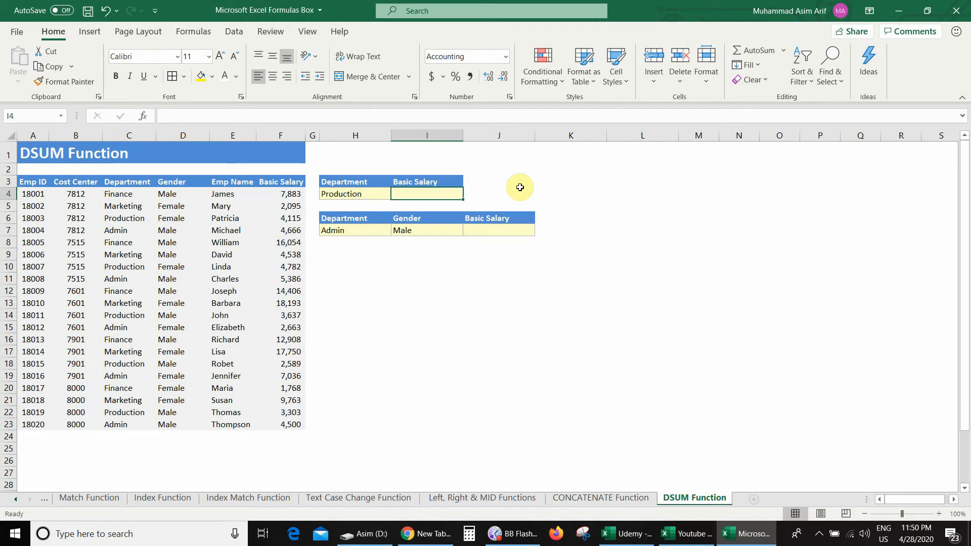
Enter a DSUM formula in I4 with database A3:F23, field 6 and criteria H3:H4
click(378, 193)
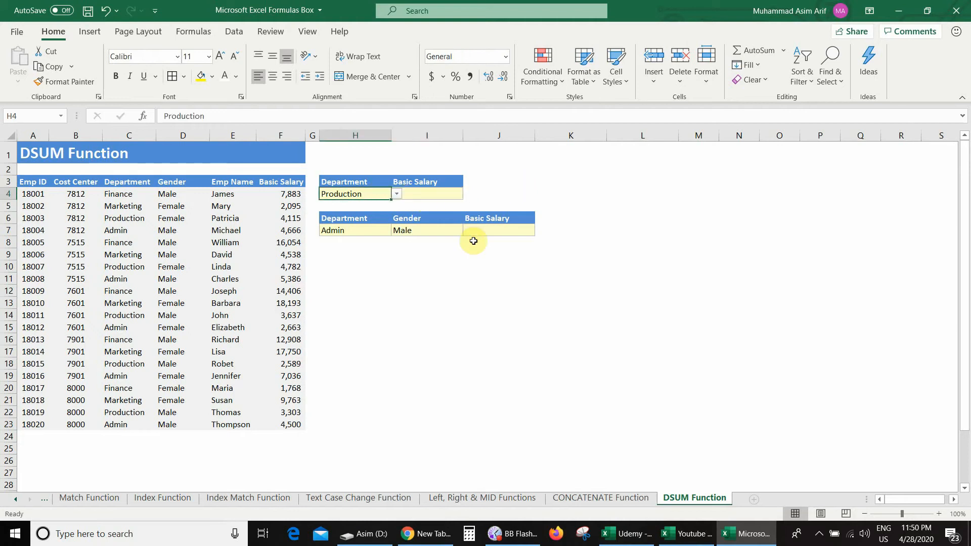
click(440, 195)
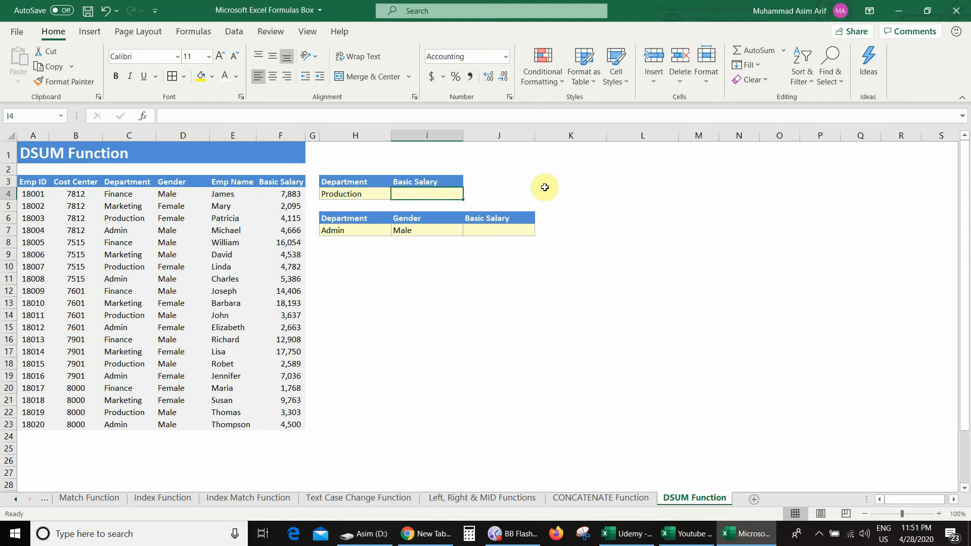
text(=dsu)
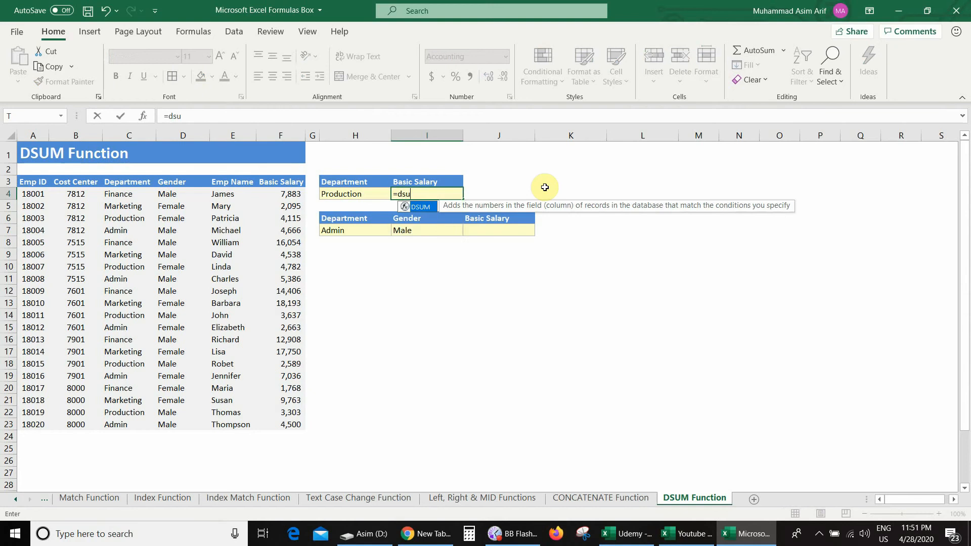
text(m()
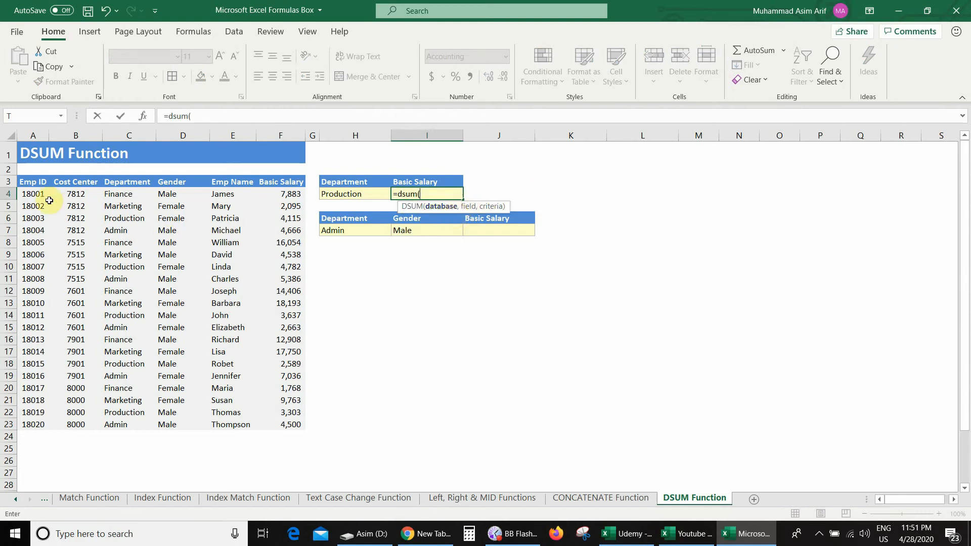
drag(29, 181, 281, 425)
text(,)
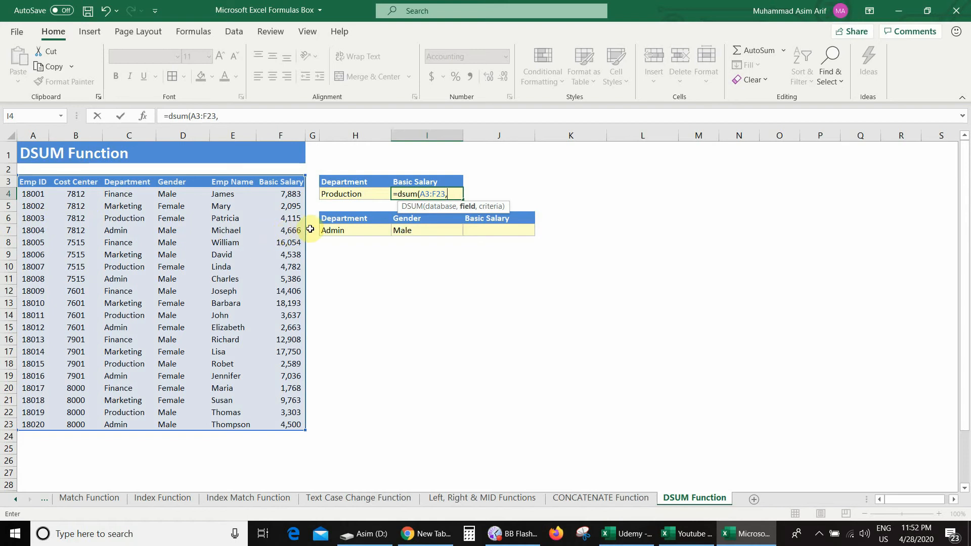
text(,)
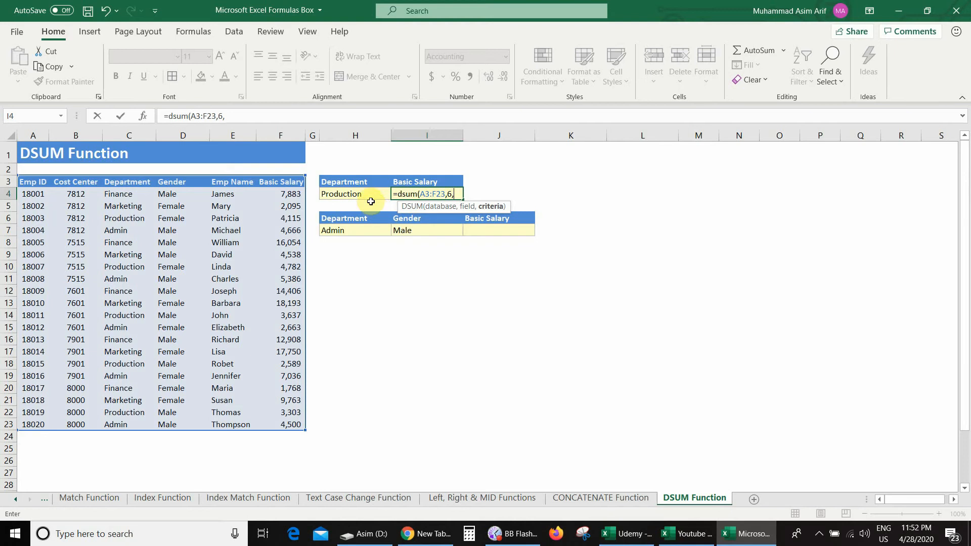
drag(354, 182, 373, 192)
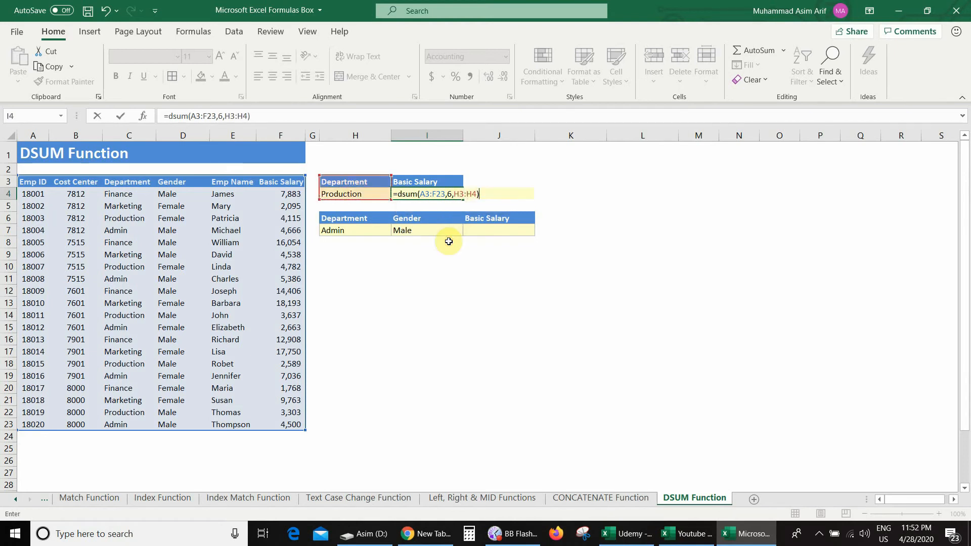
key(Return)
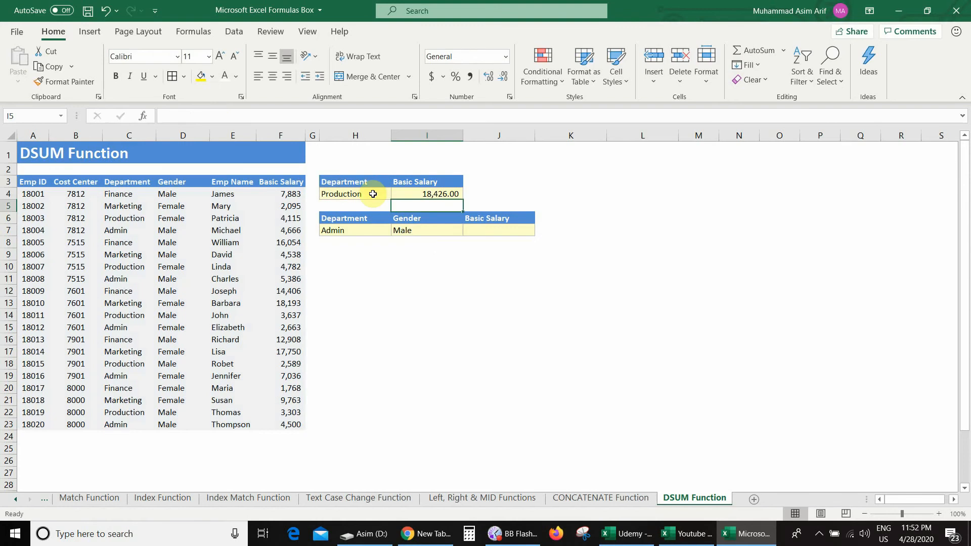
Change the department criterion in H4 to Marketing and check the salary total in I4
click(420, 194)
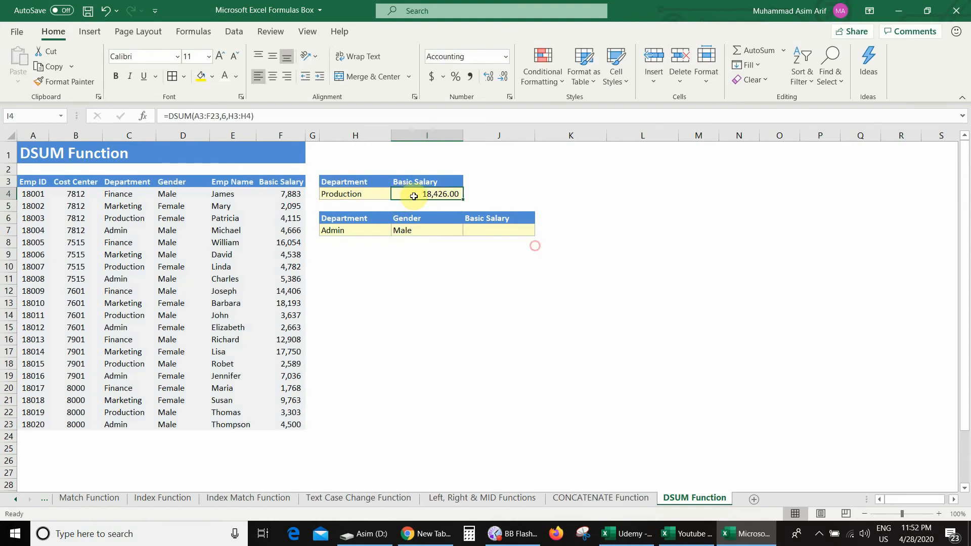
click(385, 193)
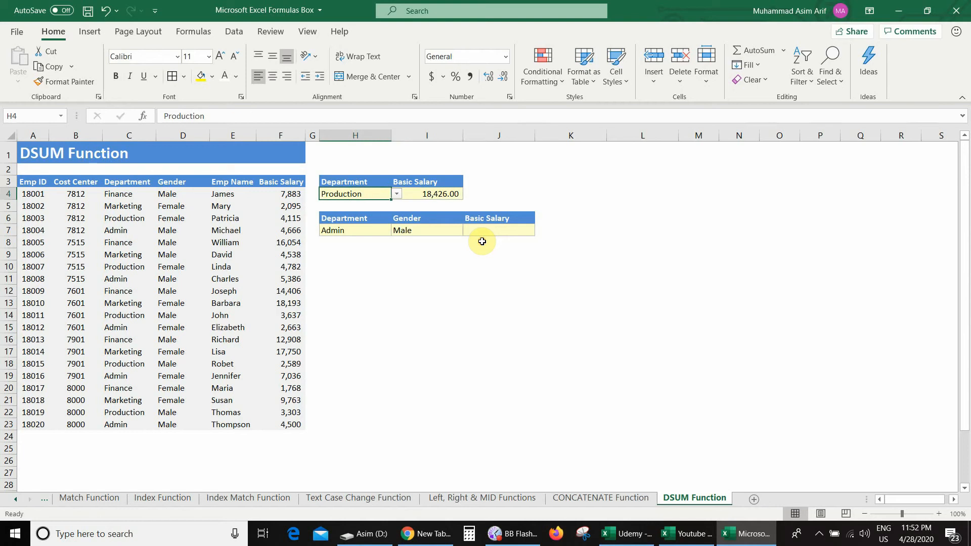
click(396, 194)
click(389, 212)
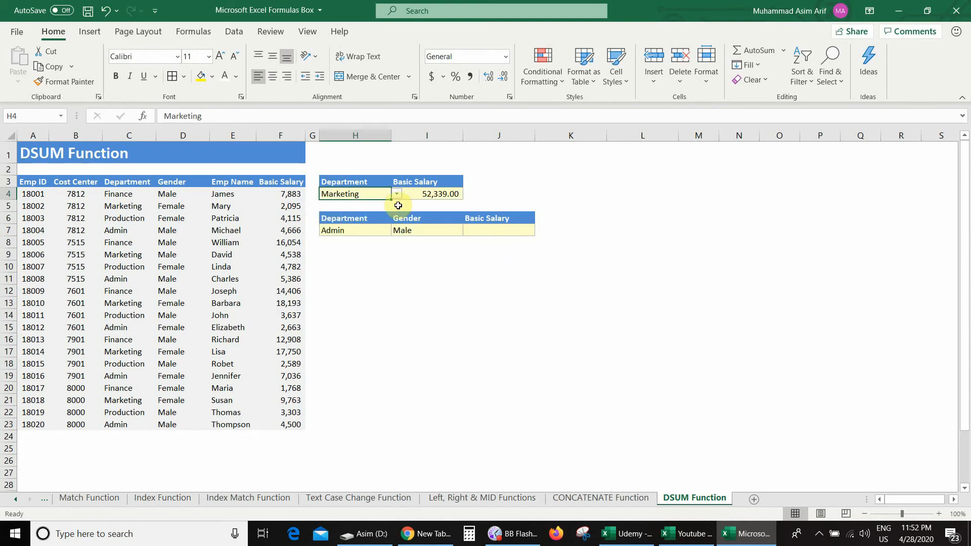
click(444, 194)
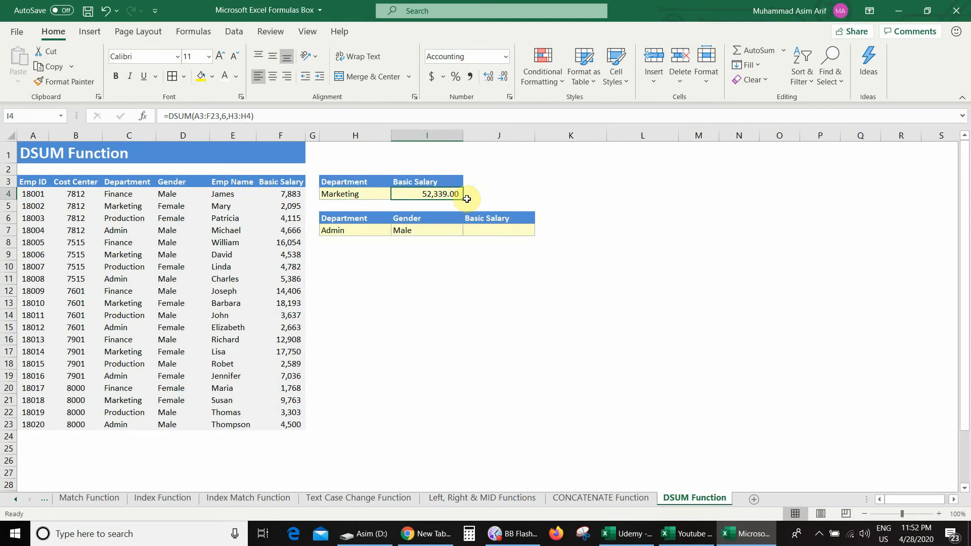
Switch the department criterion in H4 to Finance and check the salary total in I4
click(385, 196)
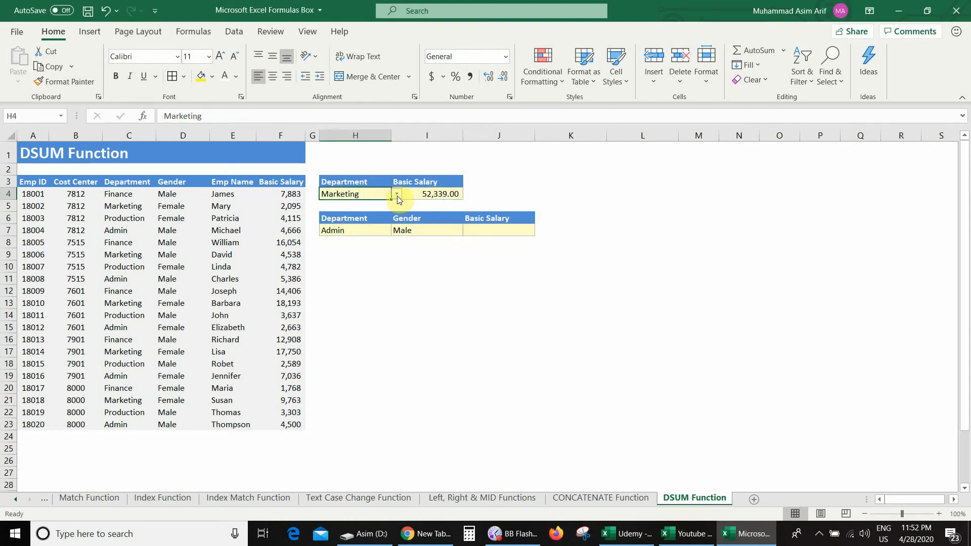
click(396, 194)
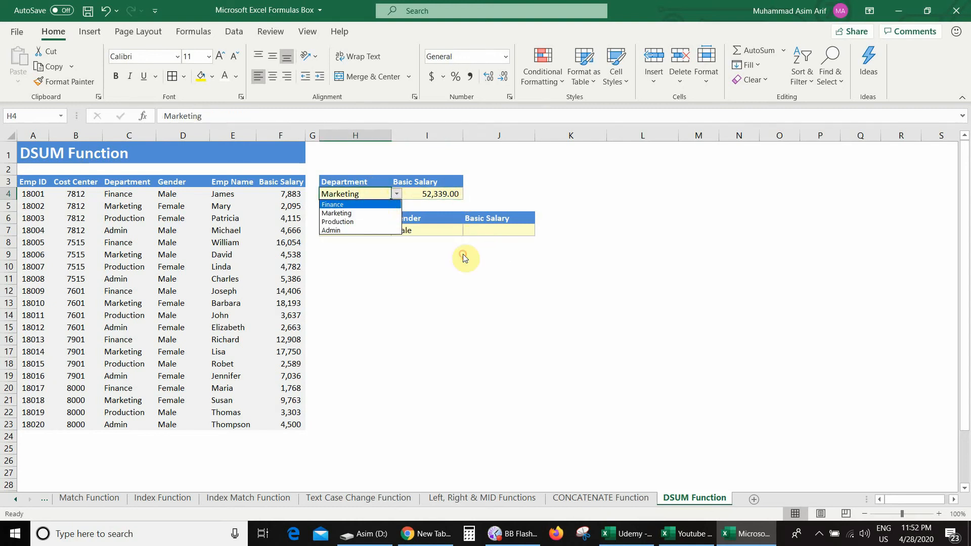
key(Return)
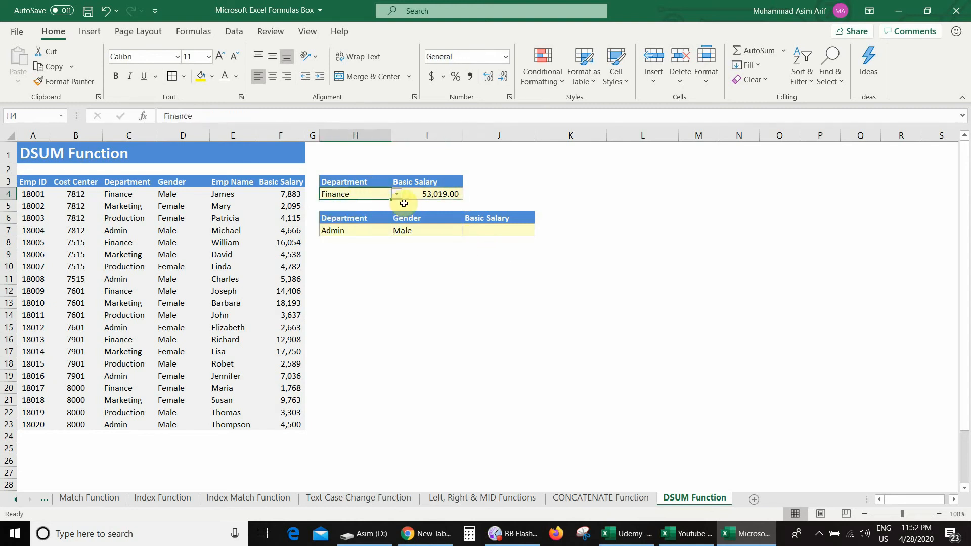
click(455, 195)
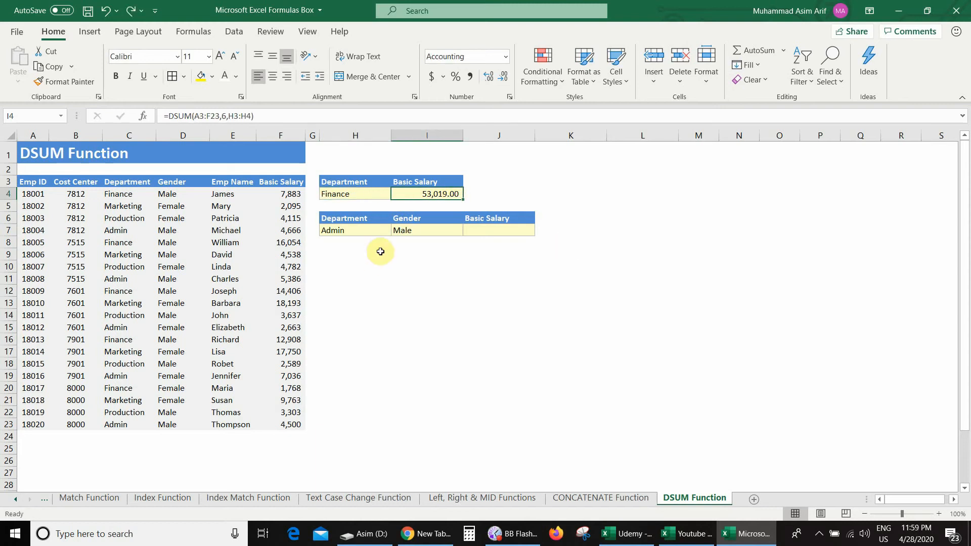
Replace the field argument 6 in I4's DSUM formula with the quoted column name "Basic Salary"
double_click(426, 194)
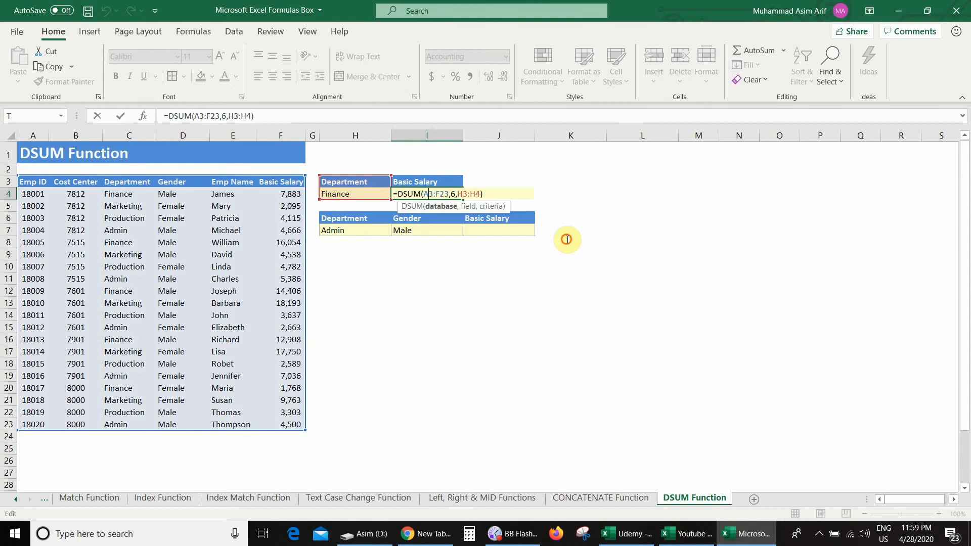
key(Right)
key(Right)
key(Right)
key(Right)
key(Right)
key(Right)
key(Right)
key(shift+Left)
key(BackSpace)
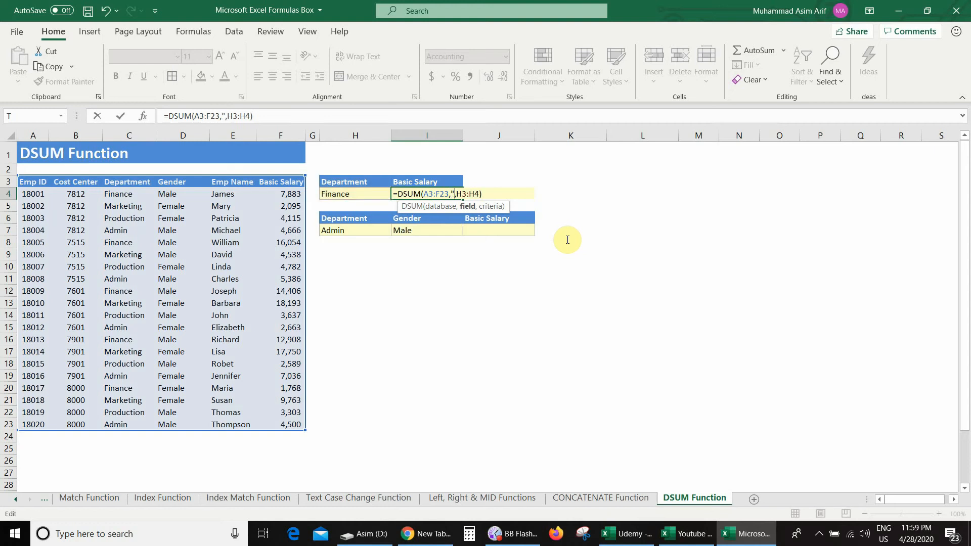
text("Basic Salar)
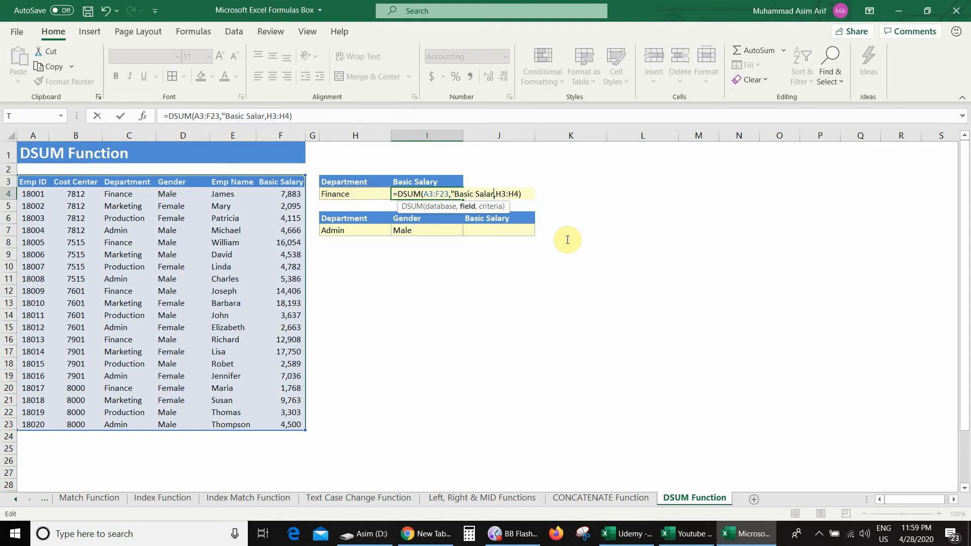
text(y")
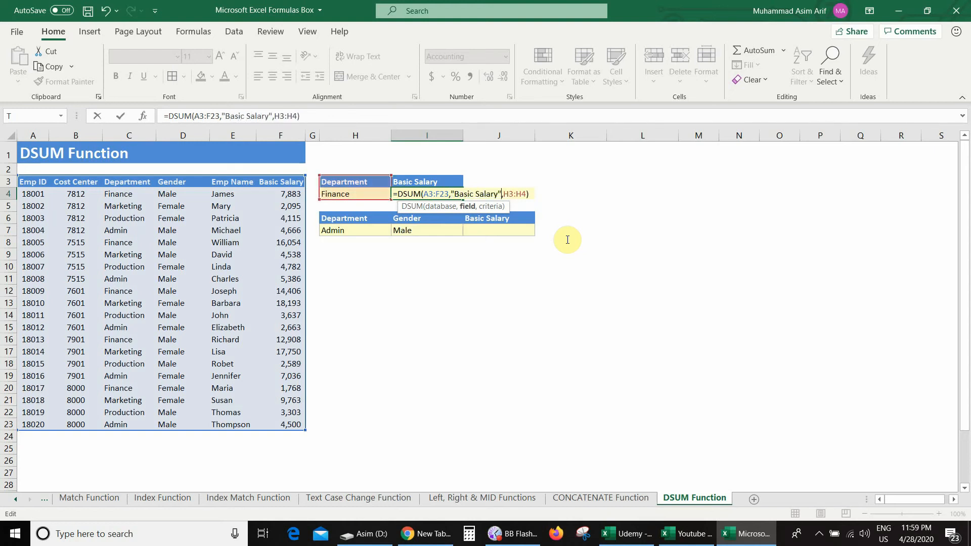
key(Return)
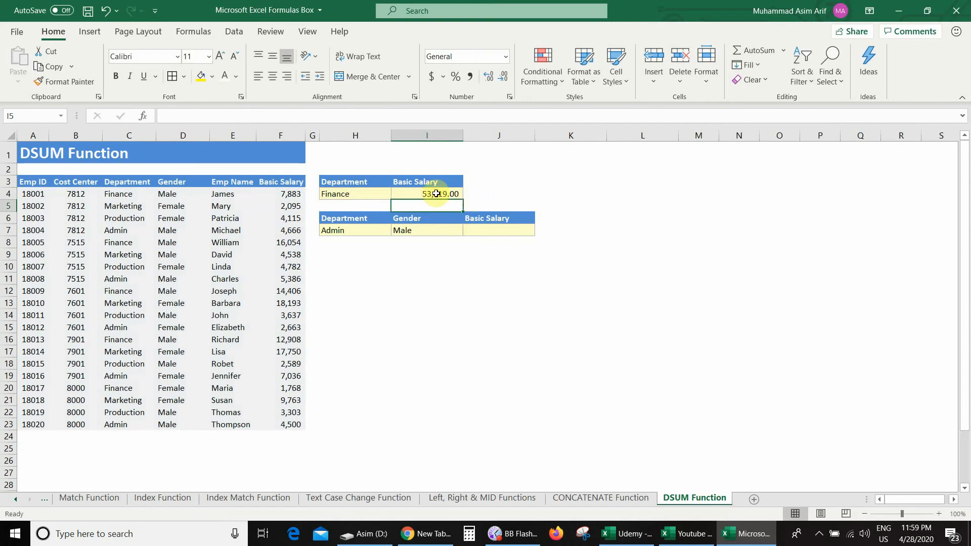
Choose Admin as the department criterion in H4 and check the formula cell I4
click(381, 194)
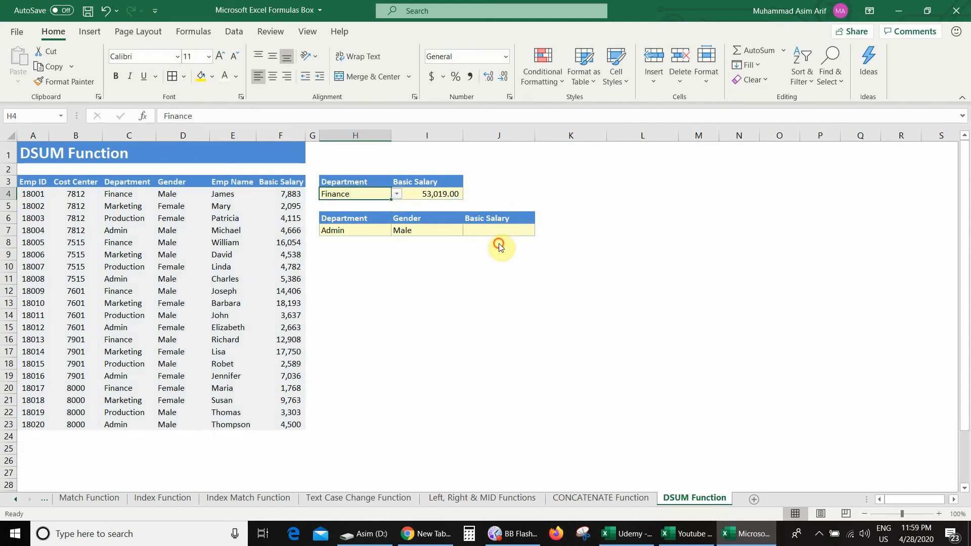
key(alt+Down)
click(369, 226)
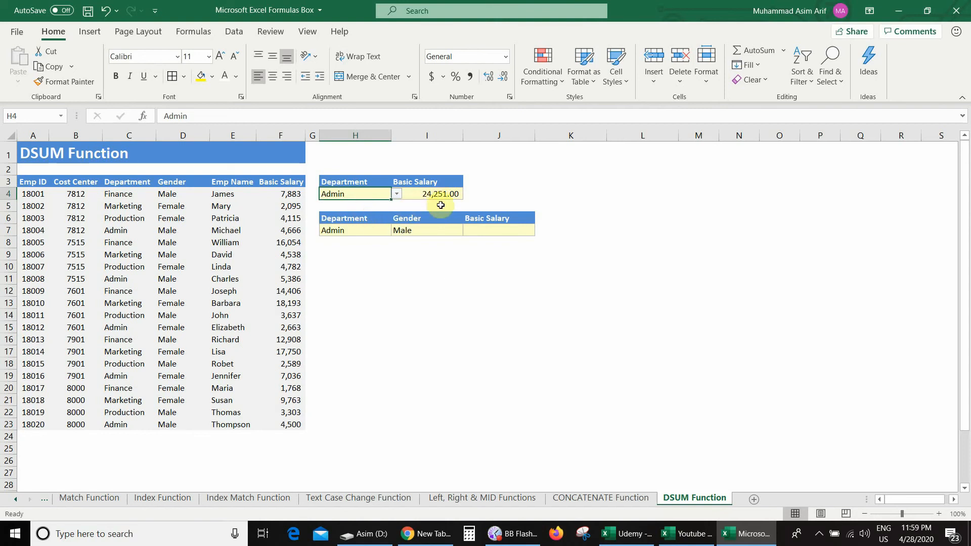
key(Right)
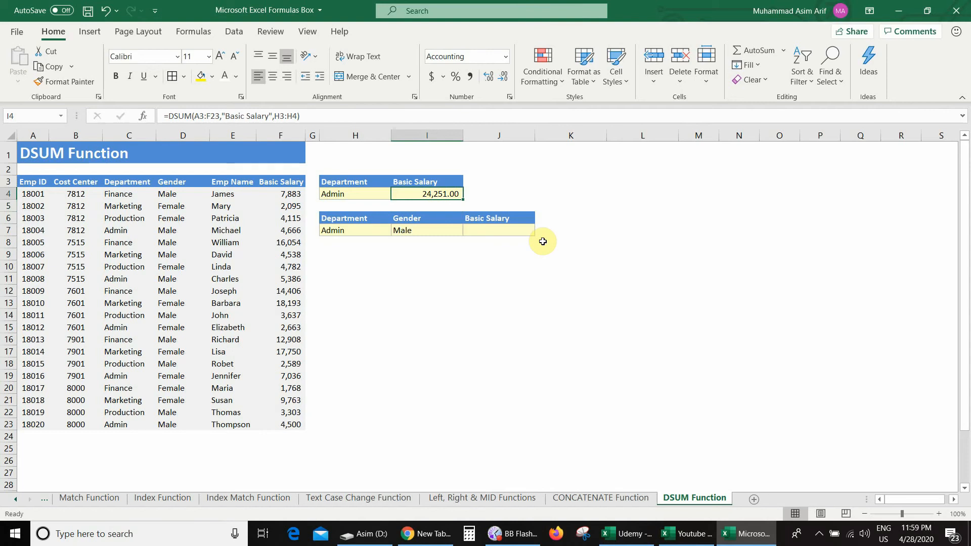
Replace the "Basic Salary" text in I4's DSUM formula with a reference to the header cell I3
double_click(434, 193)
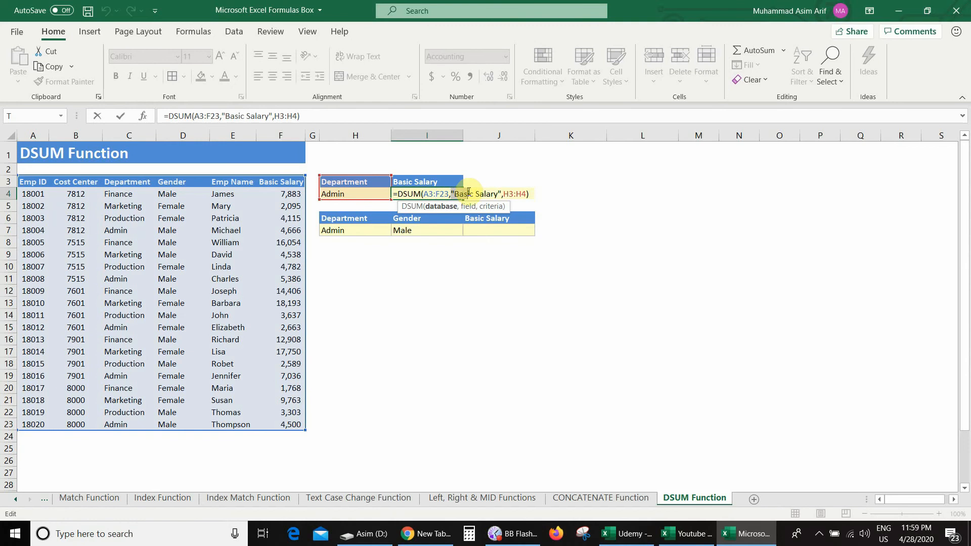
drag(451, 194, 502, 193)
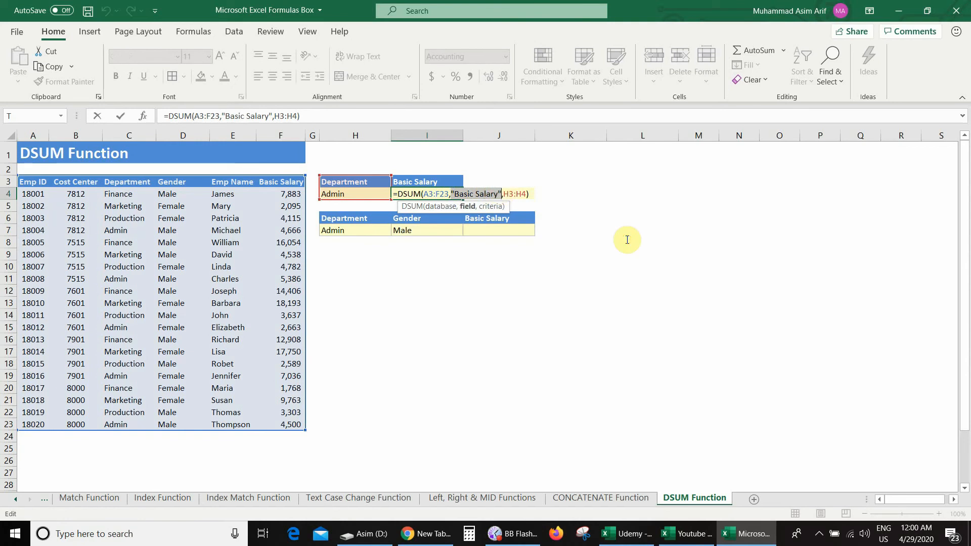
key(Delete)
click(425, 183)
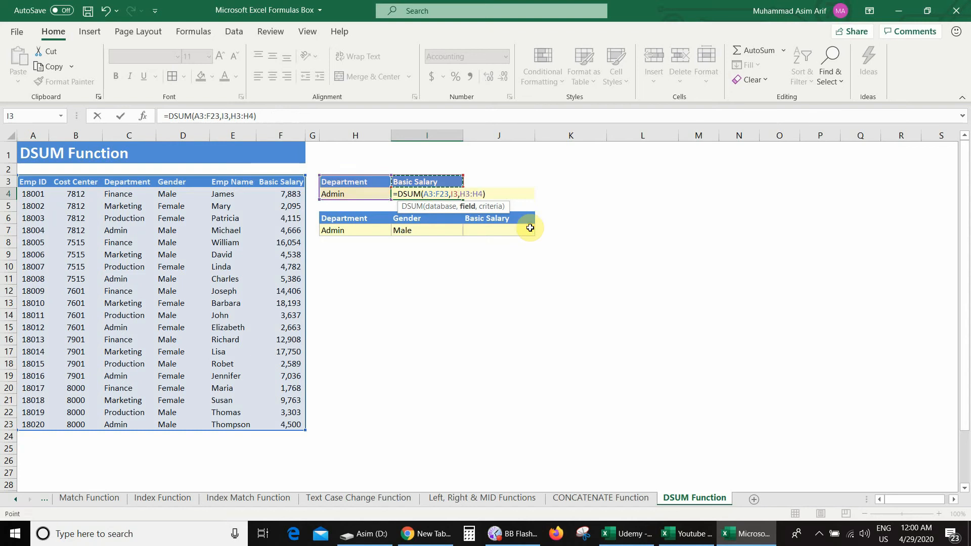
key(Return)
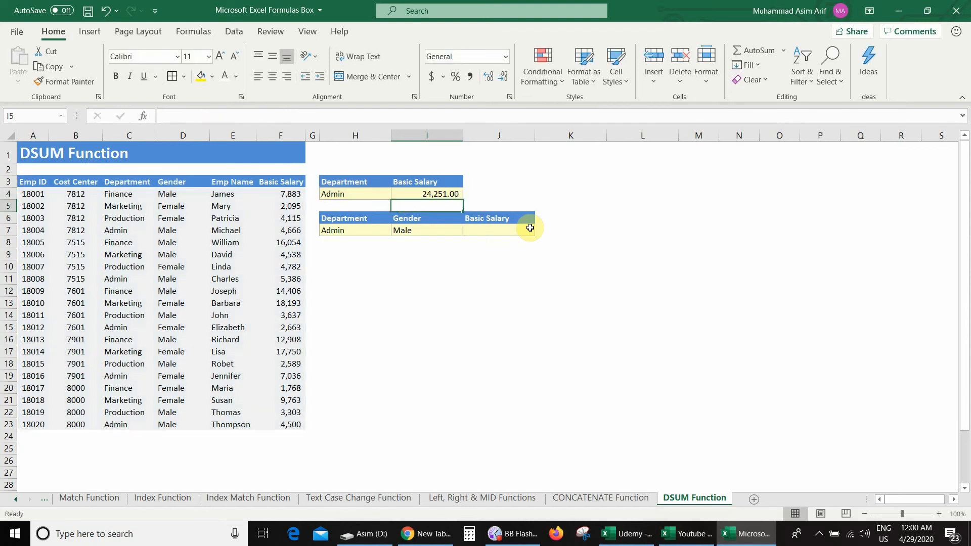
key(Up)
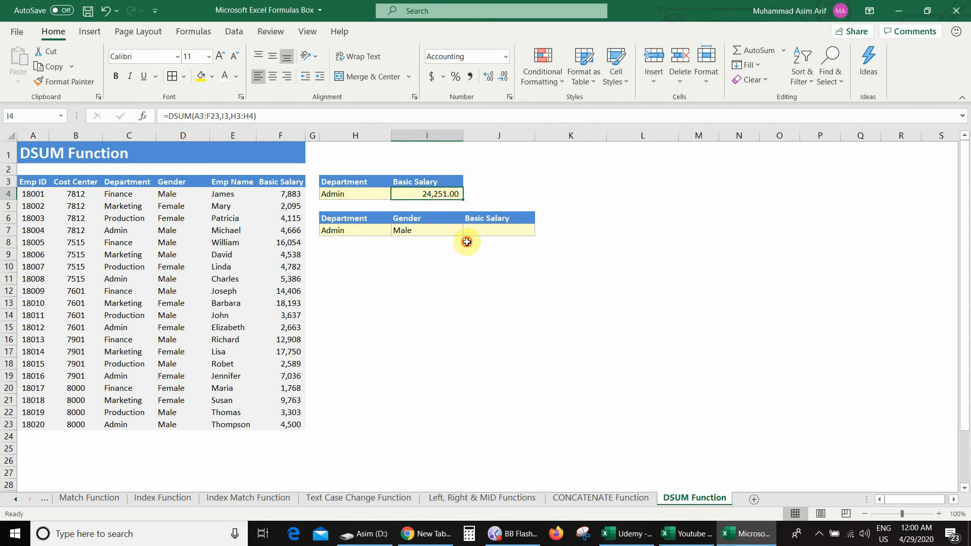
Set the department criterion in H4 back to Finance and check the total from the cell-reference formula
drag(386, 197, 440, 196)
click(398, 195)
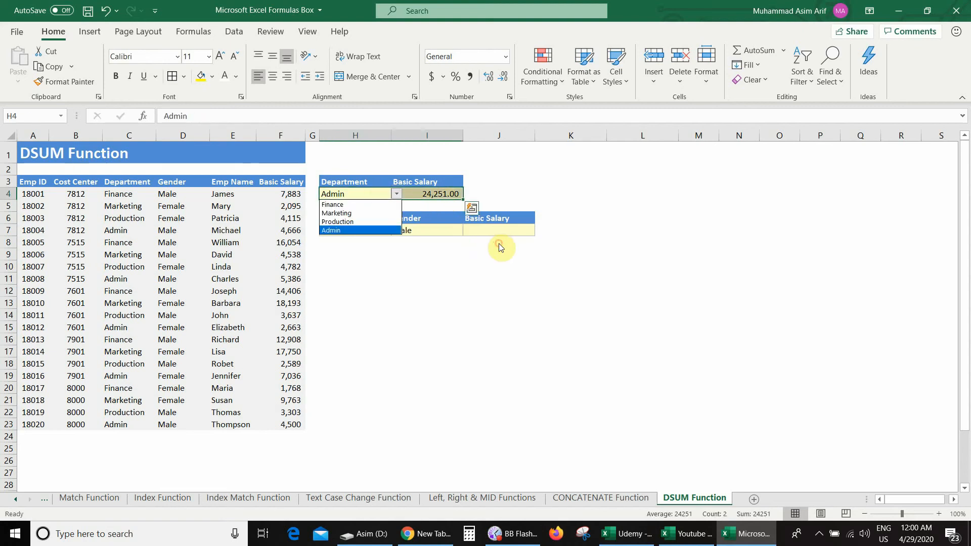
click(377, 204)
key(Right)
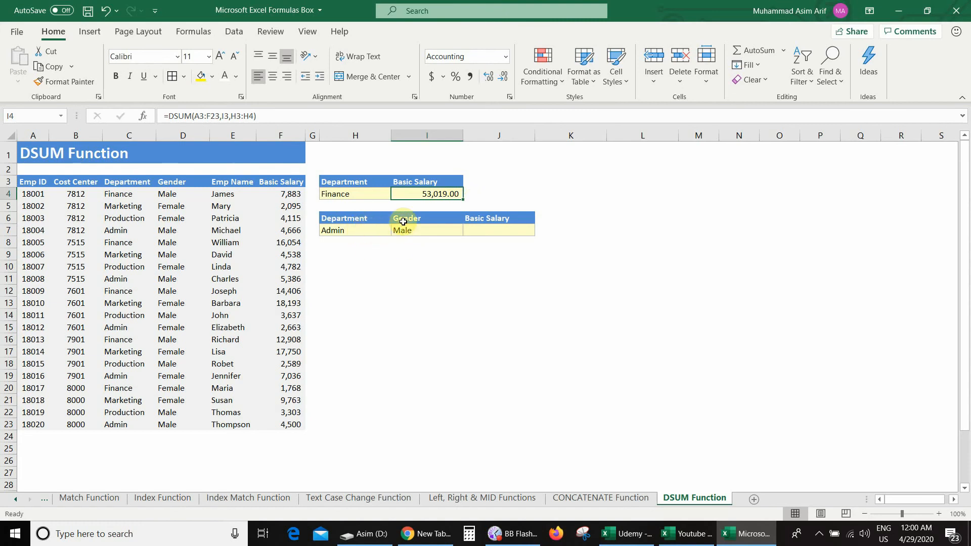
Start a DSUM formula in J7 with the employee table A3:F23, headers included, as the database argument
click(471, 233)
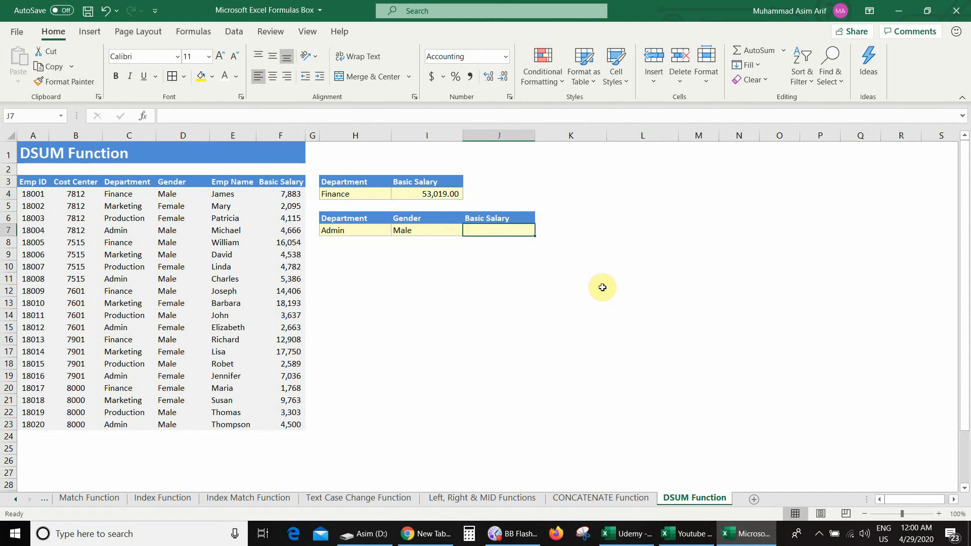
text(=du)
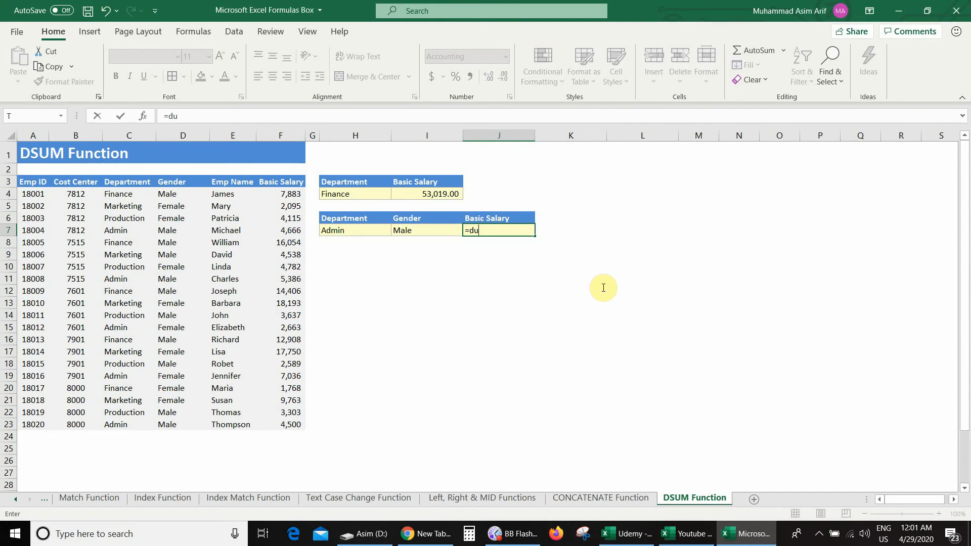
key(BackSpace)
text(sum()
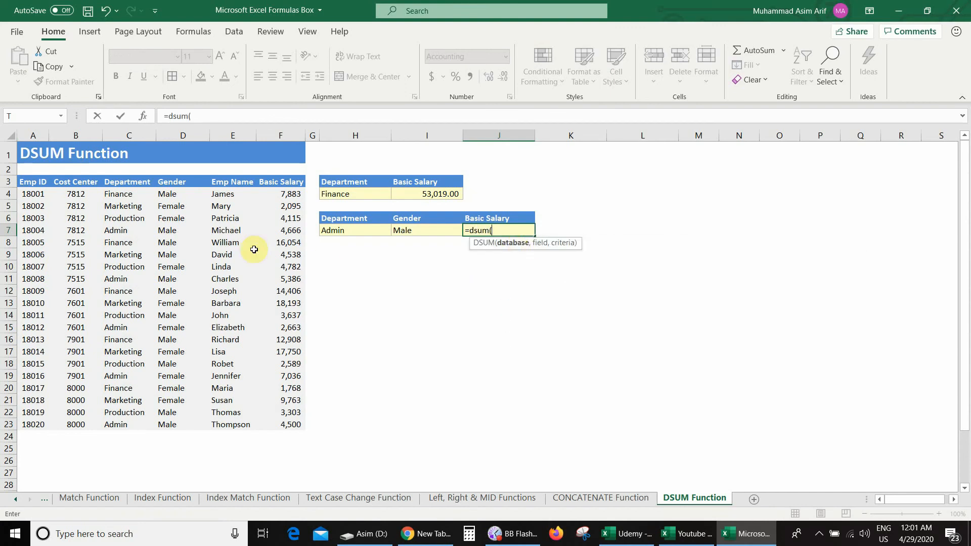
drag(31, 181, 299, 426)
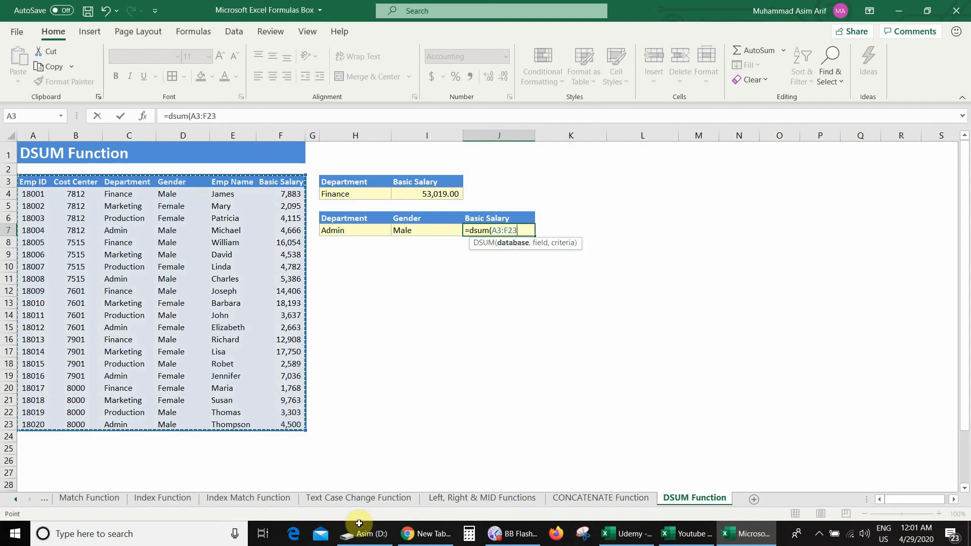
text(,)
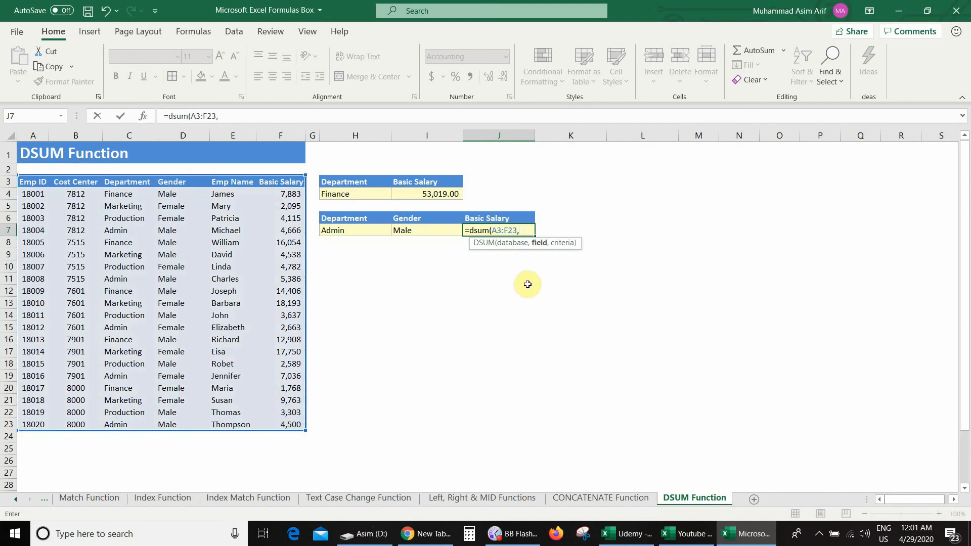
Complete J7's DSUM formula with header cell J6 as the field and H6:I7 as the criteria range
click(500, 218)
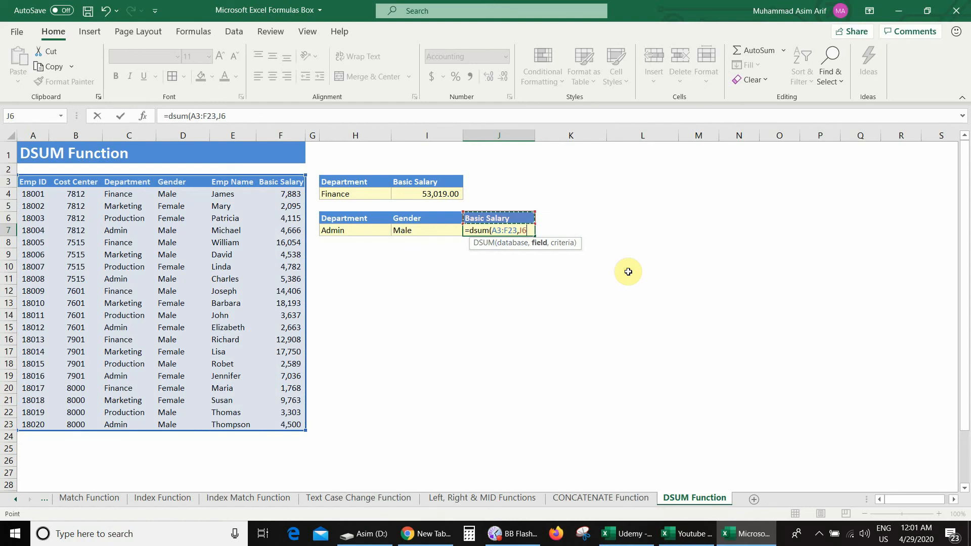
text(,)
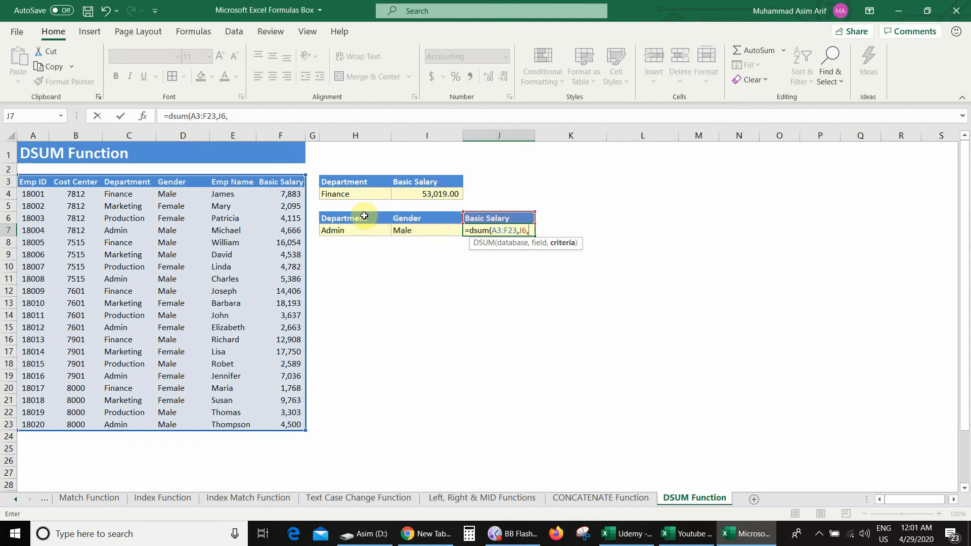
drag(364, 216, 407, 230)
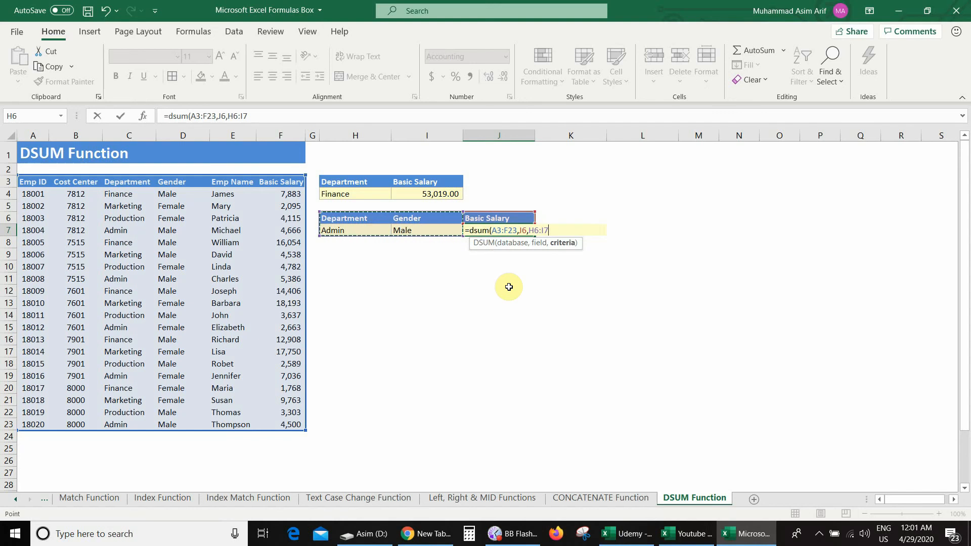
text())
key(Return)
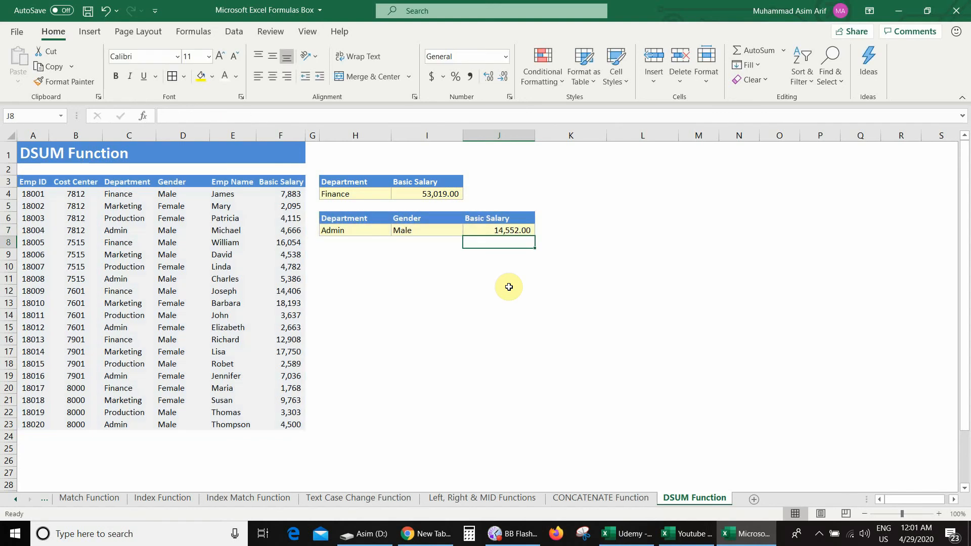
key(Up)
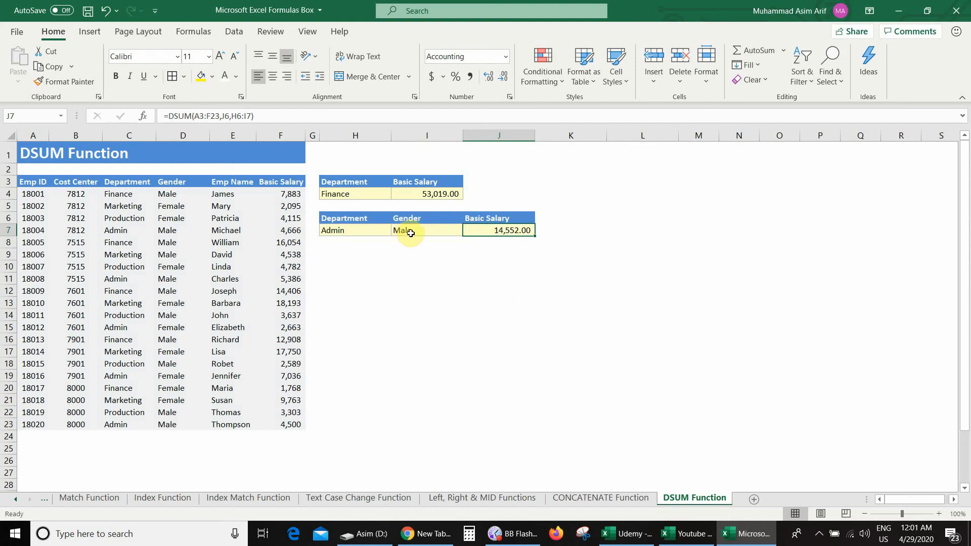
Test the two-criteria DSUM by choosing Marketing as the department in H7 and Female as the gender in I7
click(375, 231)
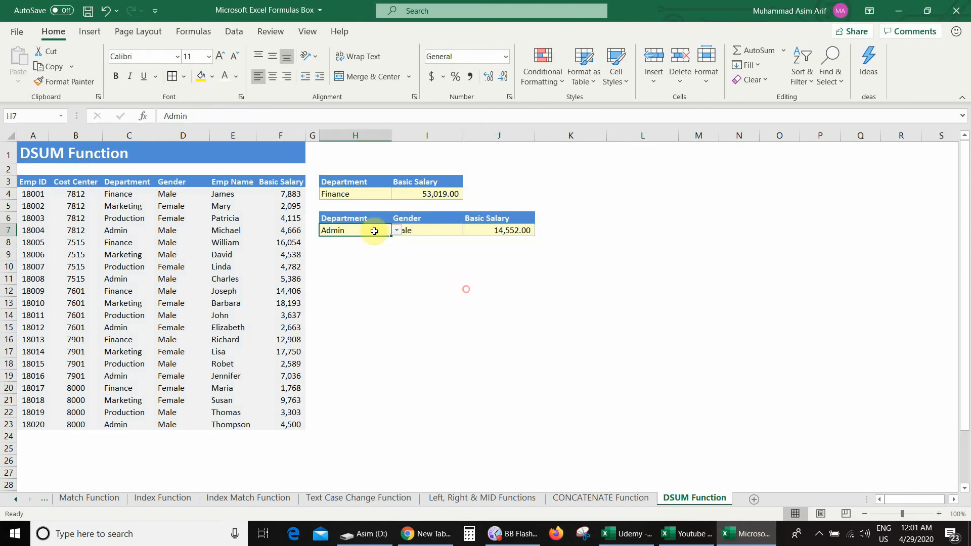
click(396, 231)
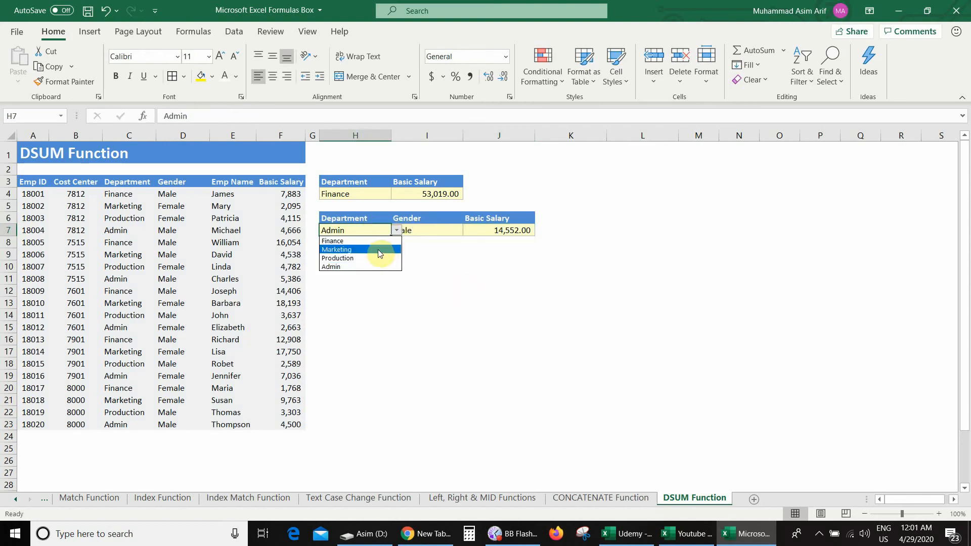
click(378, 249)
click(405, 243)
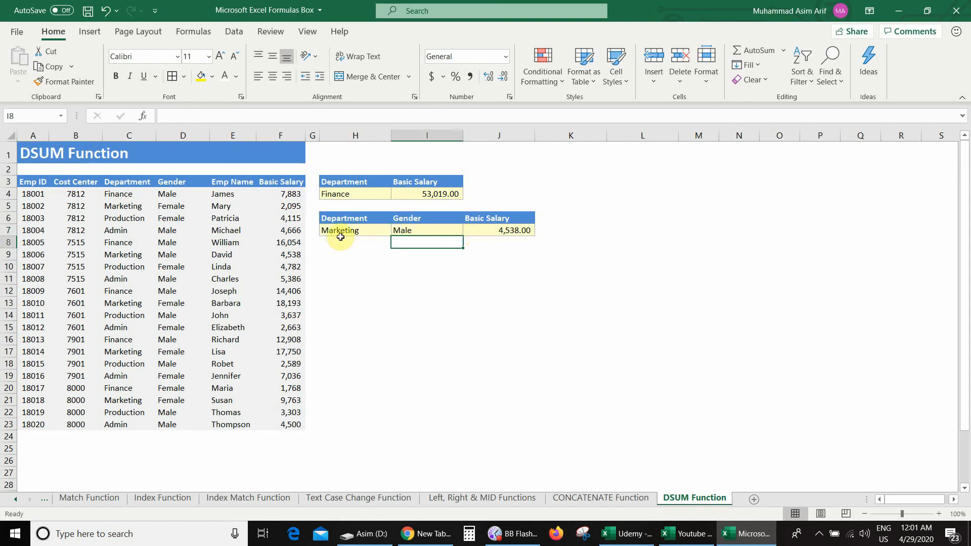
click(409, 230)
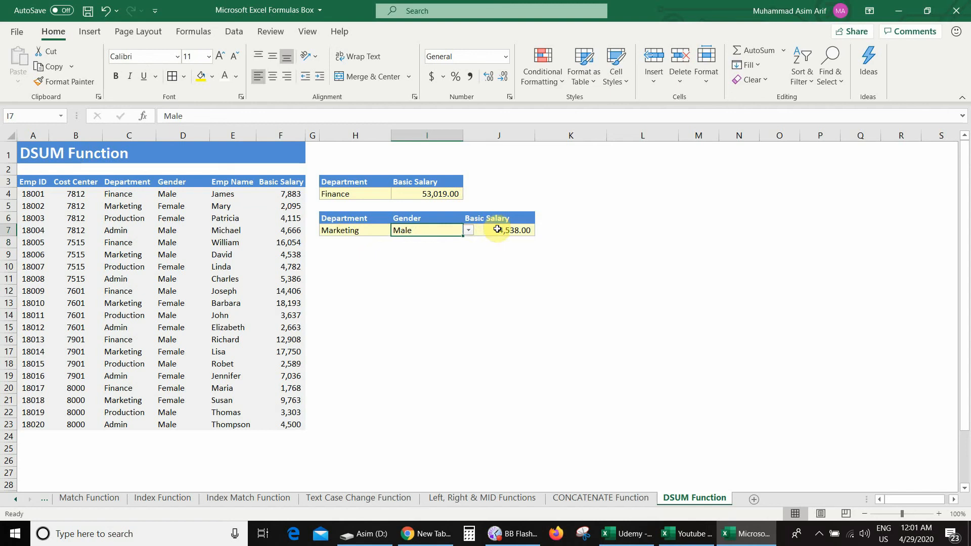
click(468, 230)
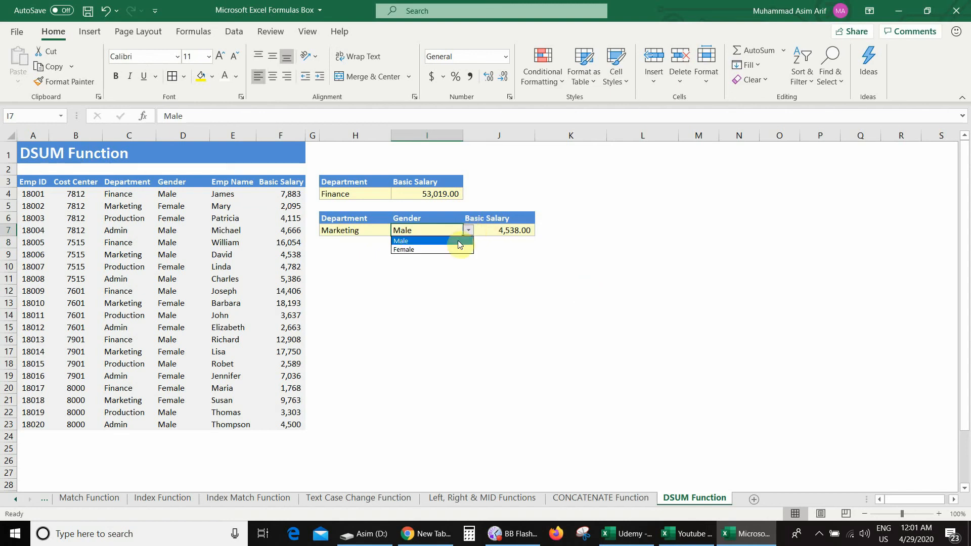
click(449, 251)
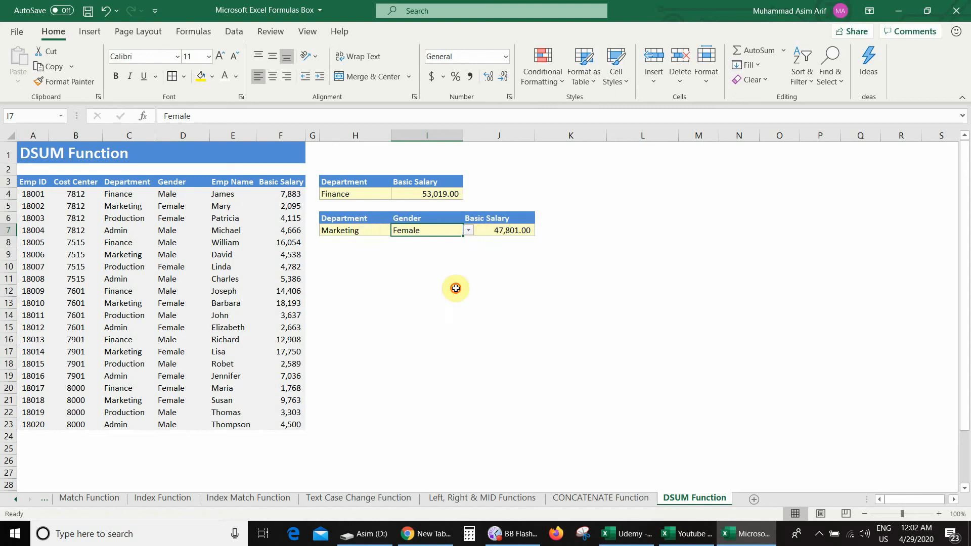
Choose Finance as the department criterion in H7 and check the DSUM formula in J7
click(369, 231)
click(397, 231)
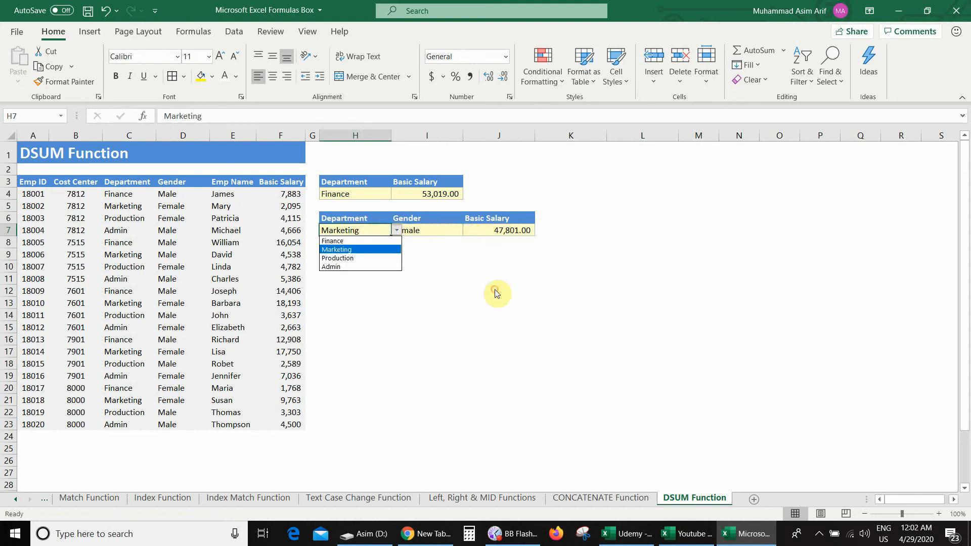
click(381, 240)
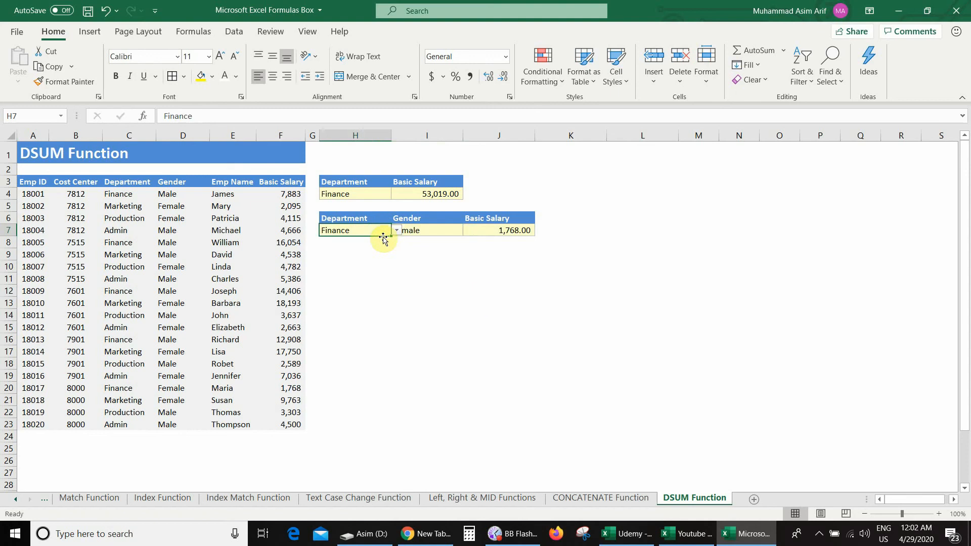
click(425, 253)
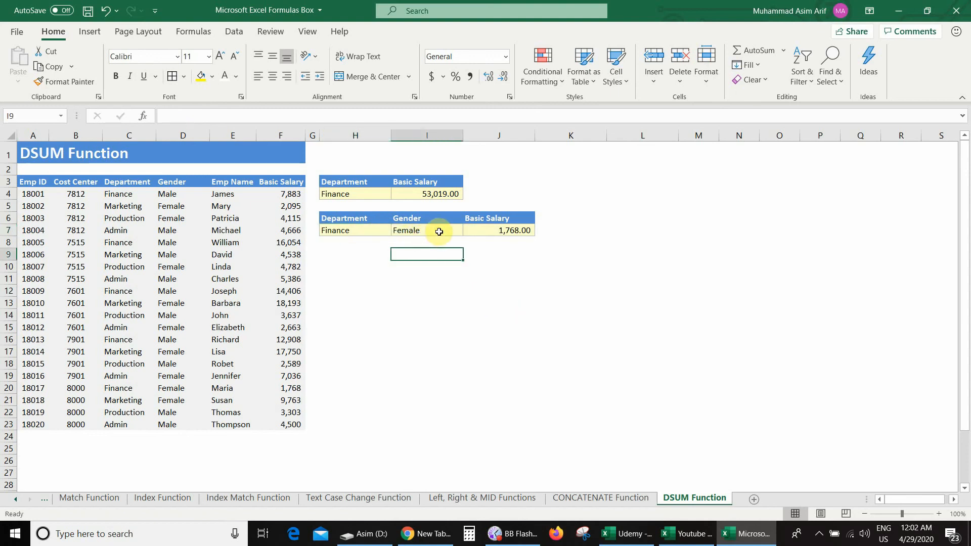
click(497, 230)
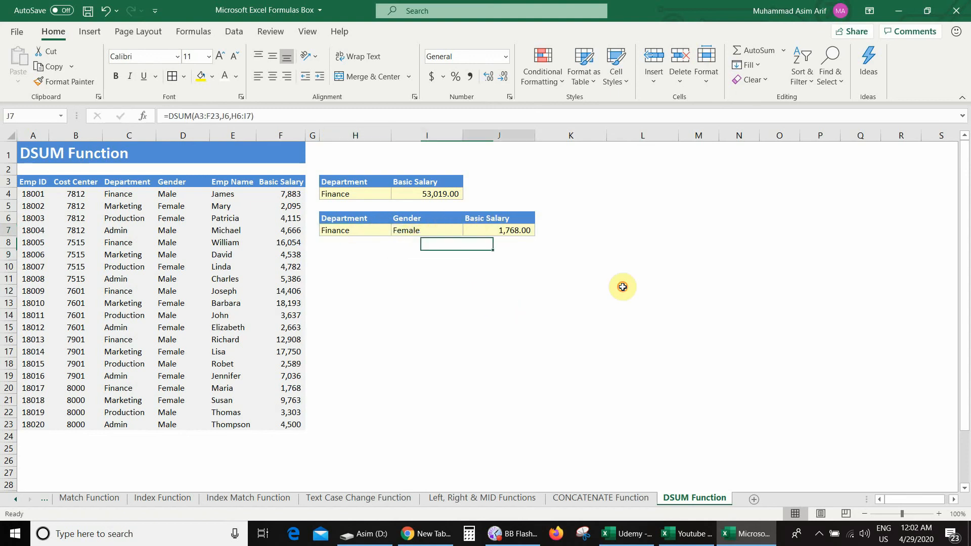
Set the gender criterion in I7 to Male for the department-and-gender salary total
click(416, 229)
click(469, 231)
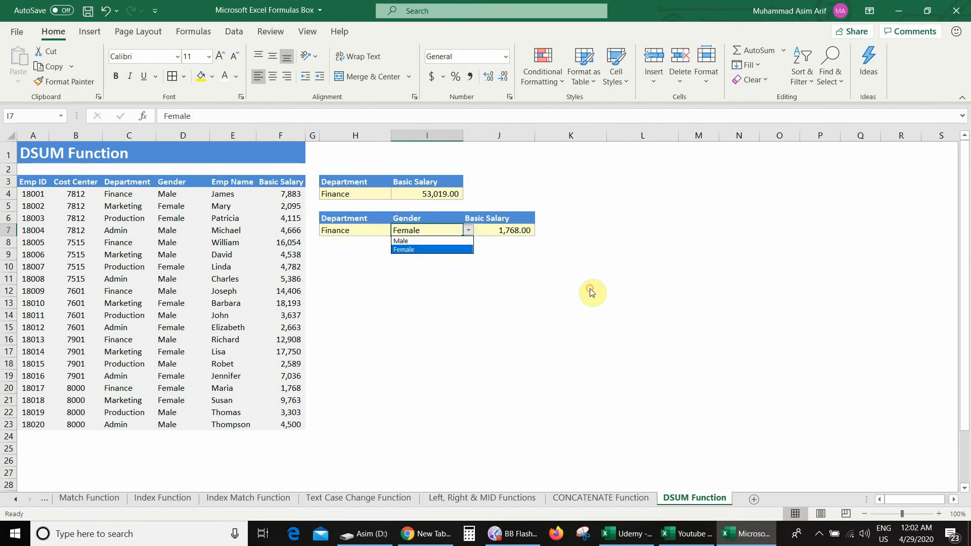
click(430, 249)
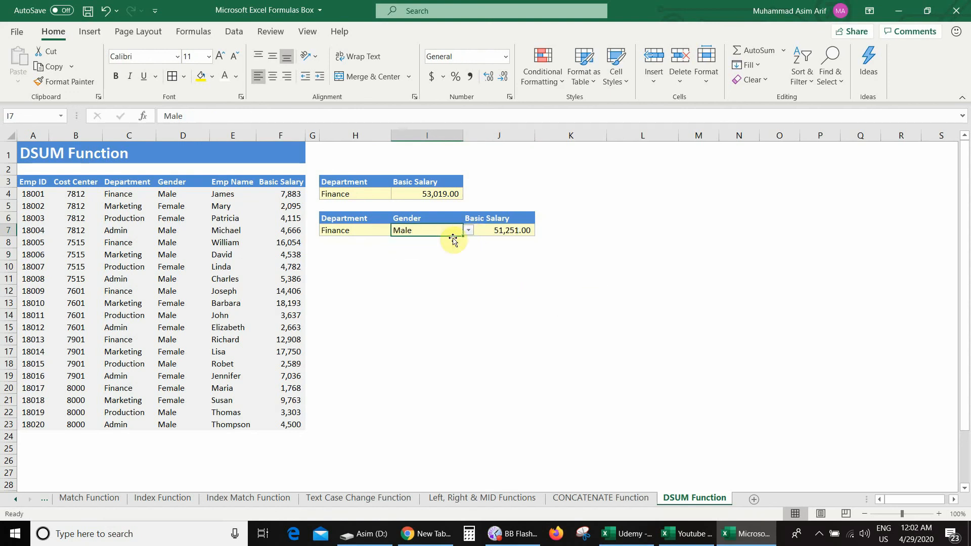
click(496, 241)
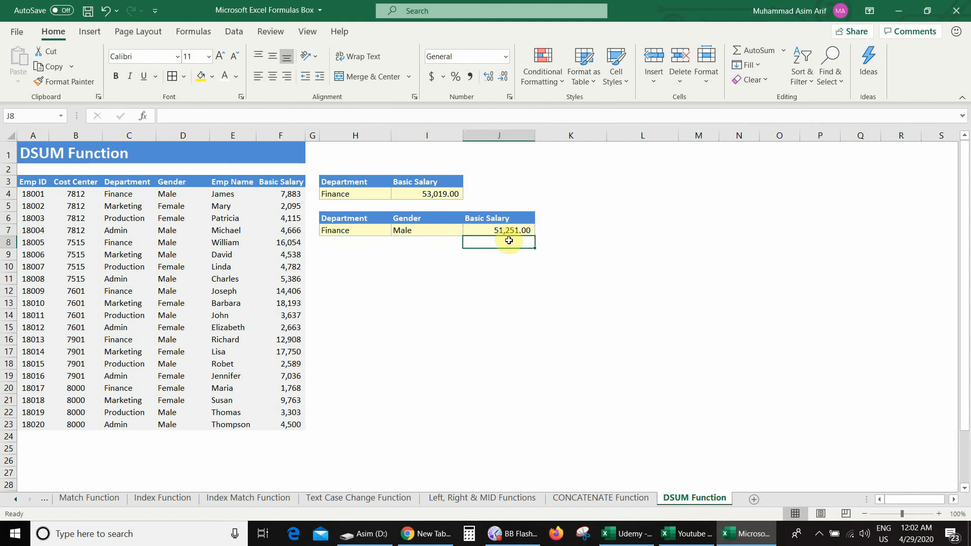